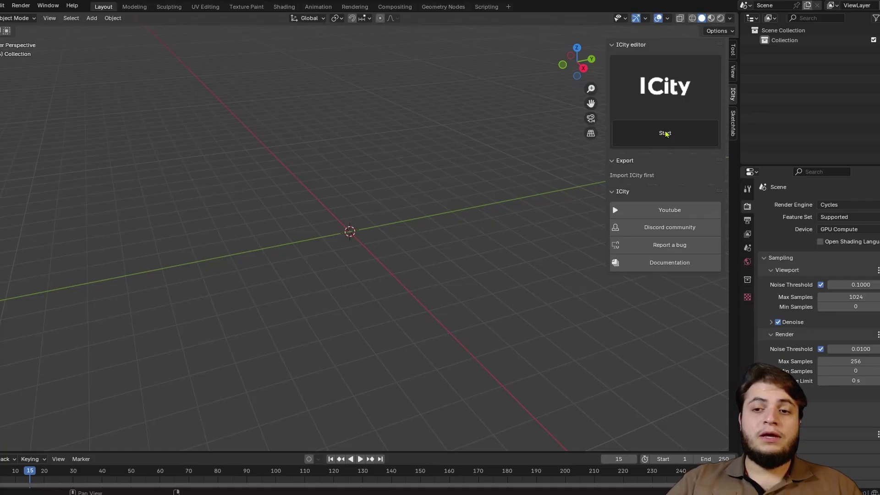
Generate the ICity procedural city block and orbit down into a street
click(666, 134)
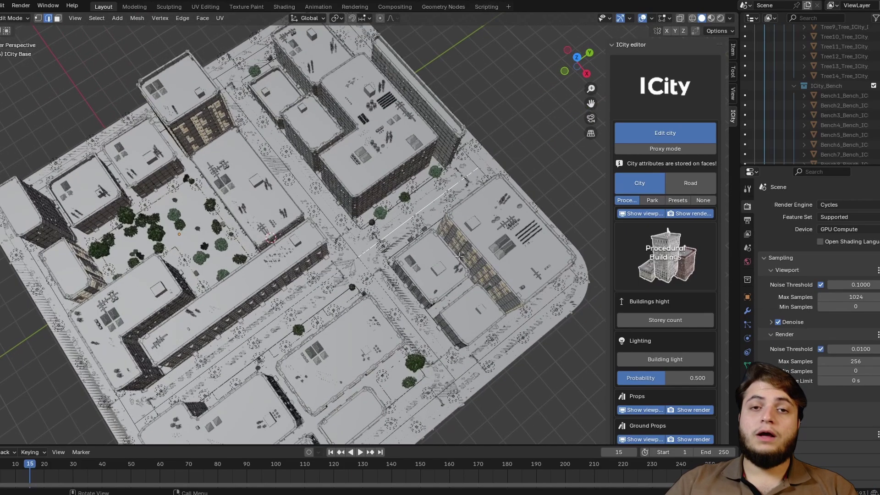
middle_drag(426, 234, 452, 230)
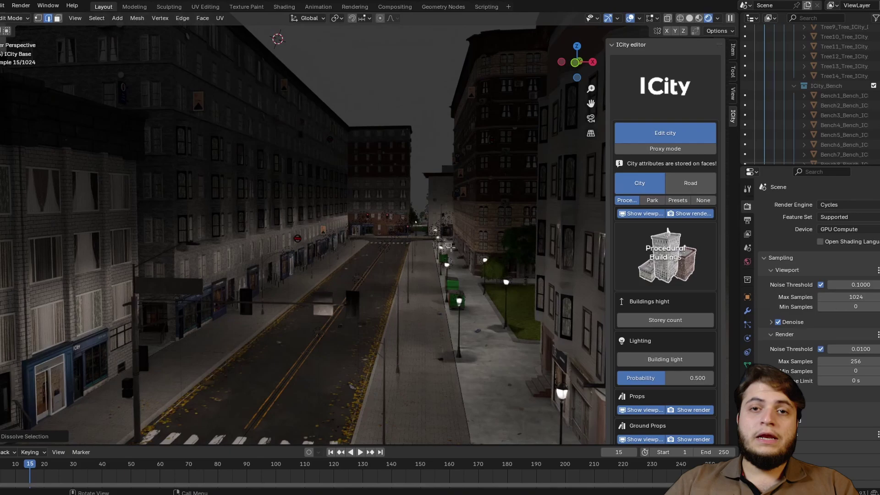
Set the World color to a Nishita Sky Texture background
click(747, 262)
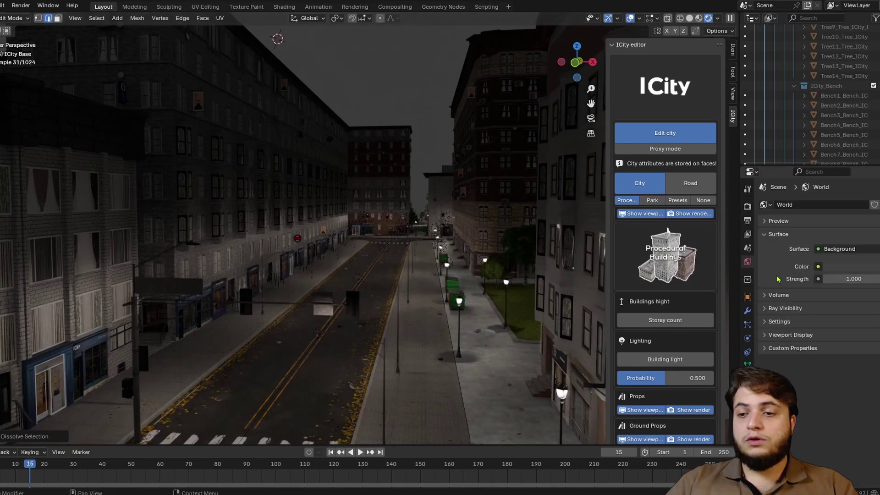
click(819, 267)
click(507, 383)
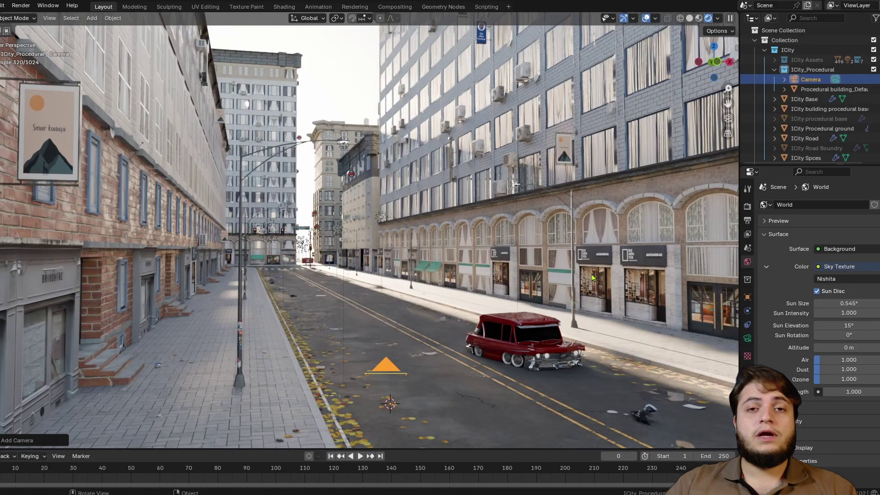
scroll(591, 277, up, 5)
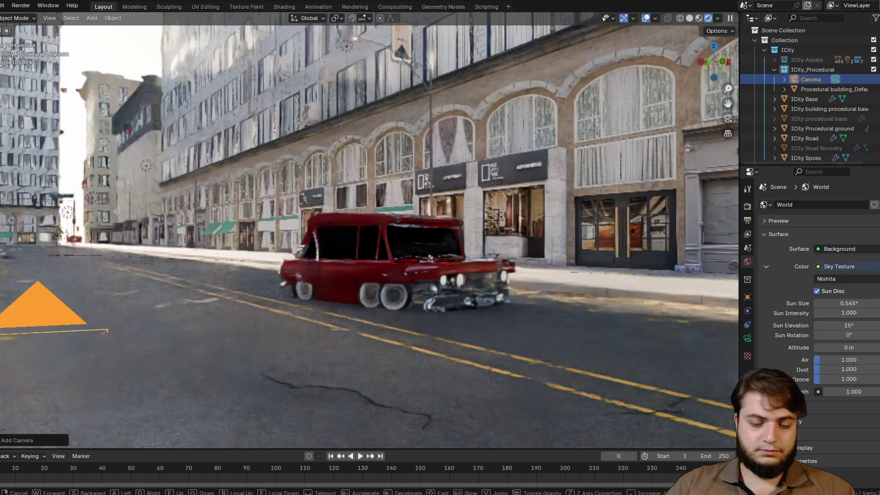
Fly the camera to frame the red car, then adjust the Sky Texture sun rotation
key(KP_0)
key(shift+grave)
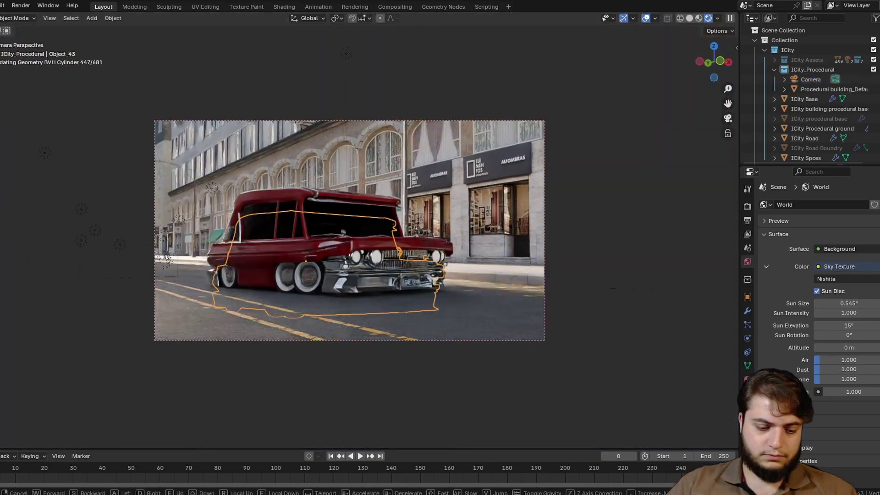
click(349, 230)
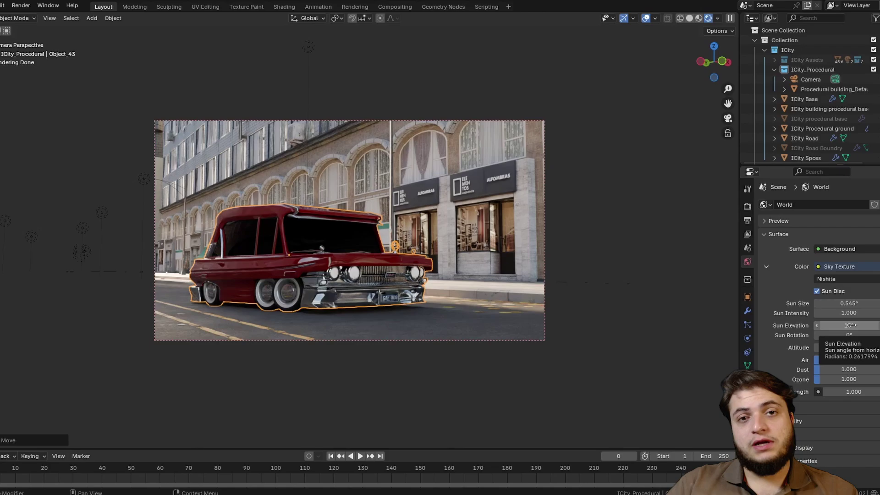
mouse_move(850, 334)
mouse_down()
mouse_move(819, 335)
mouse_move(867, 335)
mouse_move(867, 325)
mouse_move(873, 335)
mouse_up()
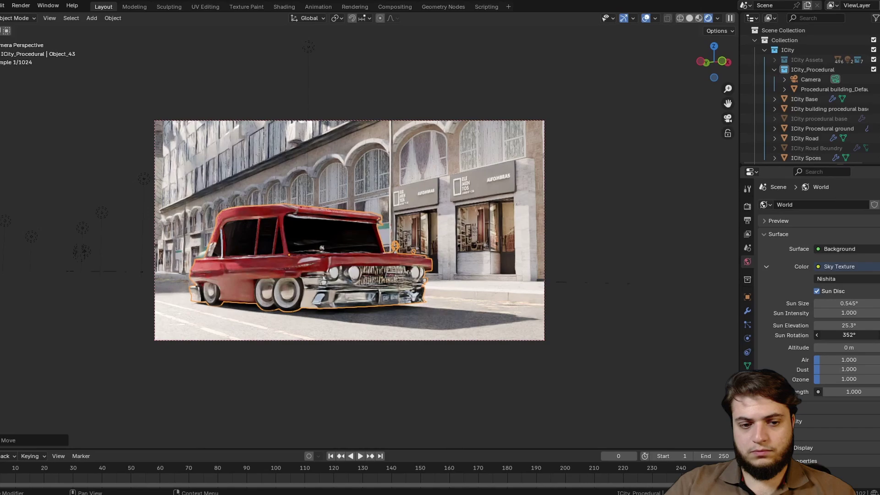
middle_drag(385, 275, 409, 263)
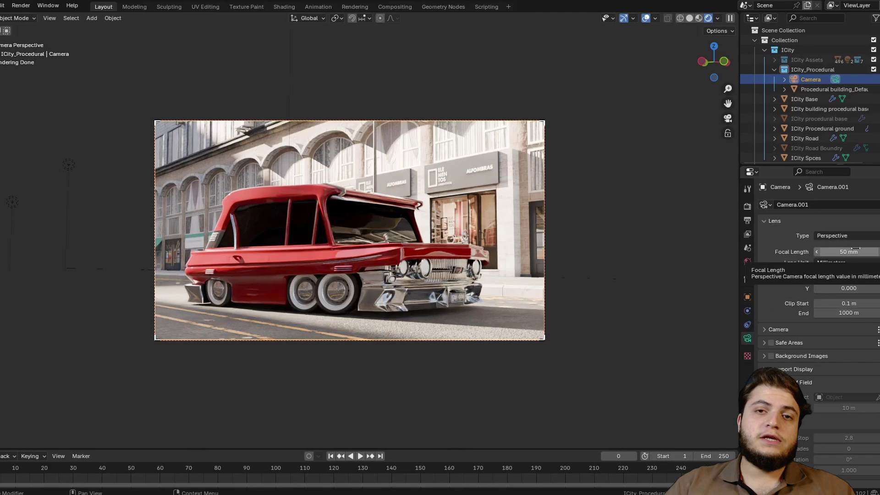
Set the camera focal length to 24.8 mm and walk it to a lower angle
drag(849, 253, 826, 252)
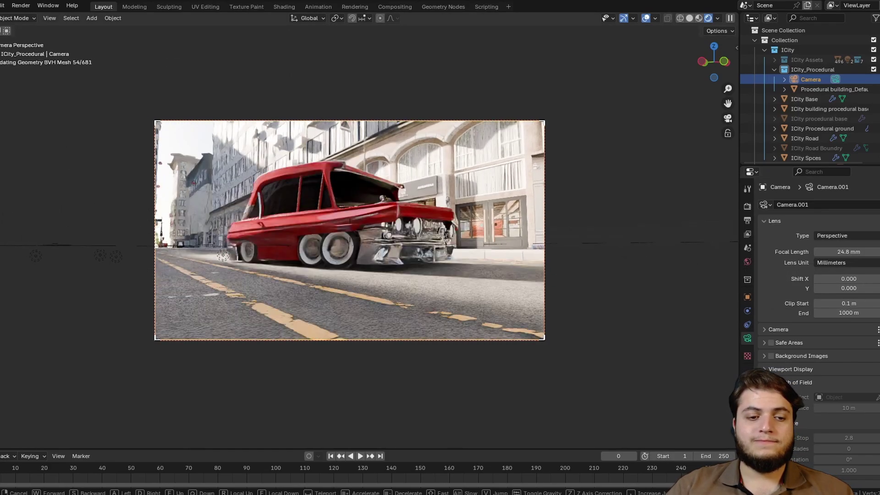
key(shift+grave)
key(z)
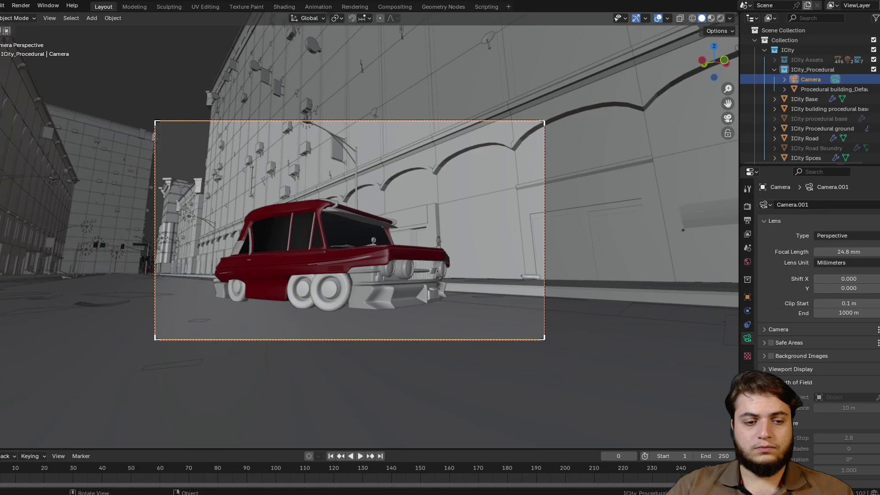
Rotate the red car slightly around the Z axis in rendered view
click(330, 255)
key(n)
key(n)
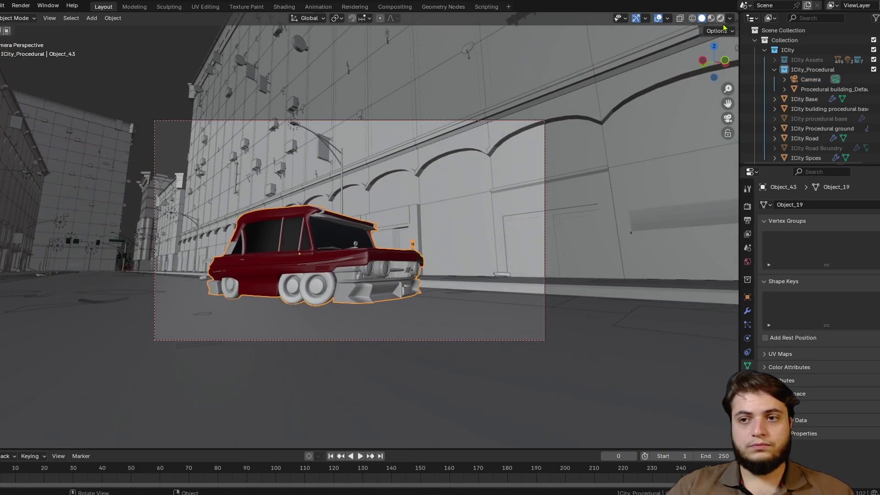
click(720, 17)
key(n)
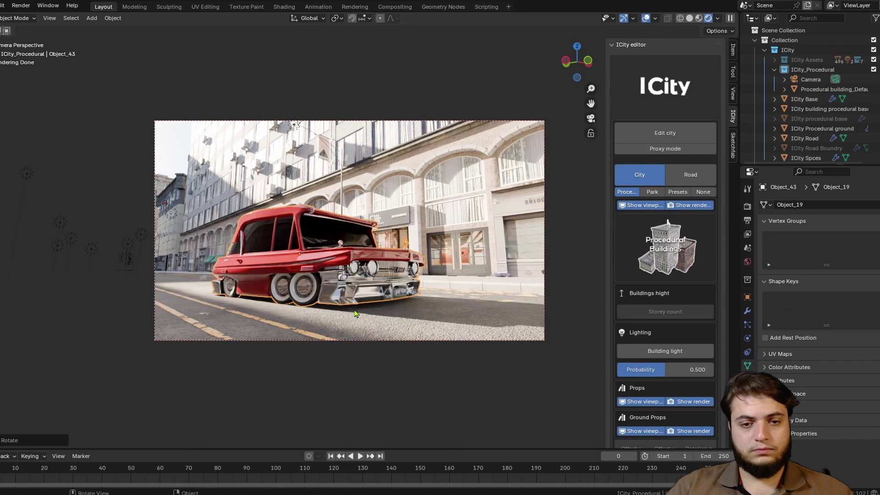
key(r)
key(z)
click(471, 332)
Assign the Tree road asset and set its spacing to 30.5
click(690, 173)
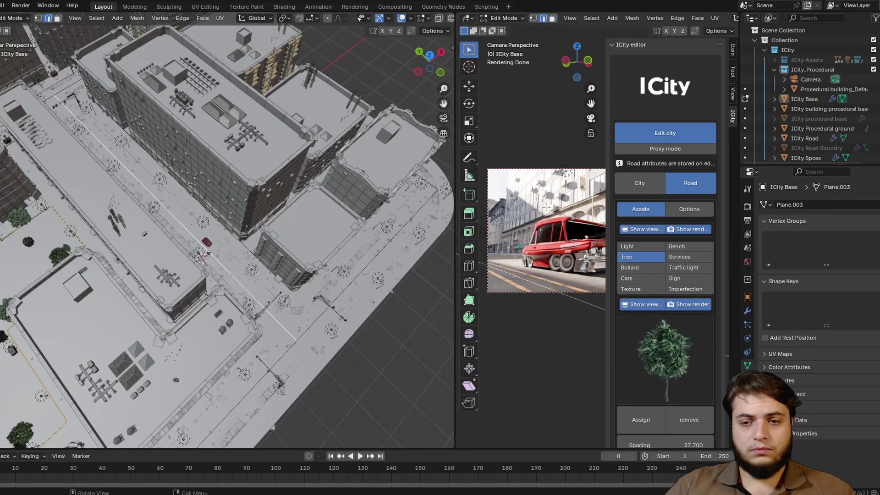
click(712, 133)
double_click(381, 386)
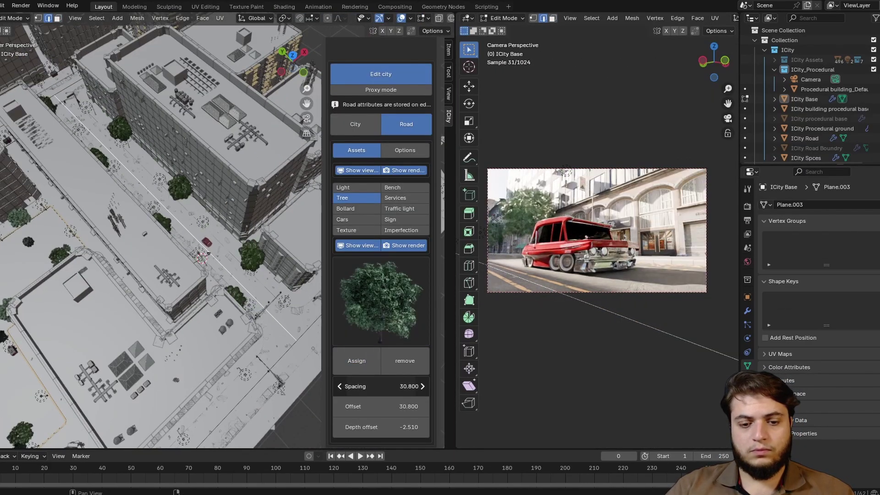
text(30.85)
key(Return)
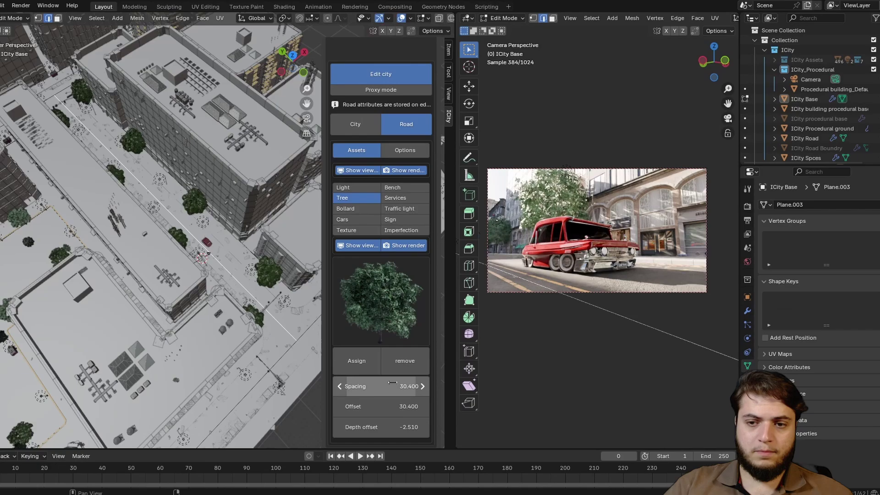
Place benches and service props along the road, with service props spacing 15
click(392, 188)
click(356, 360)
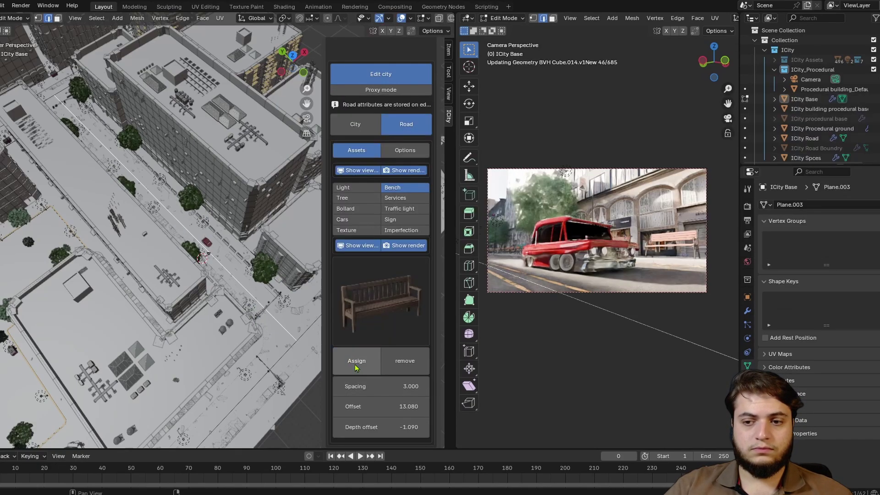
click(395, 197)
click(356, 361)
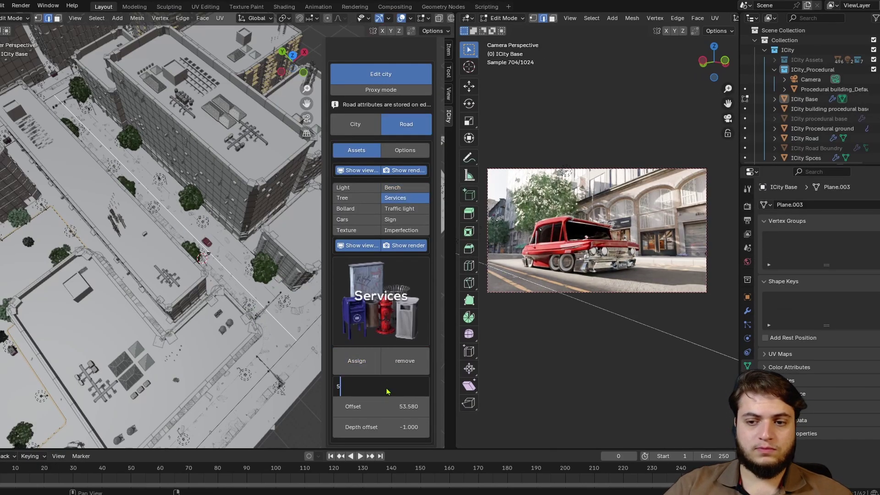
click(423, 407)
click(381, 385)
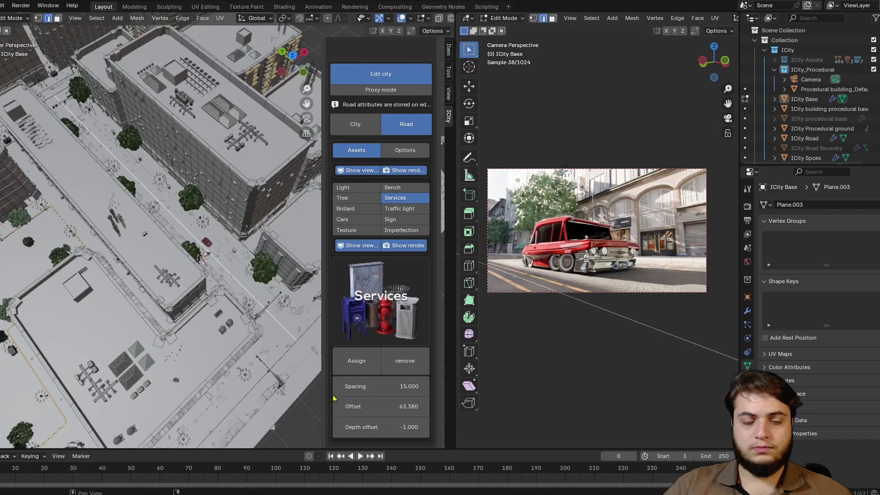
click(357, 361)
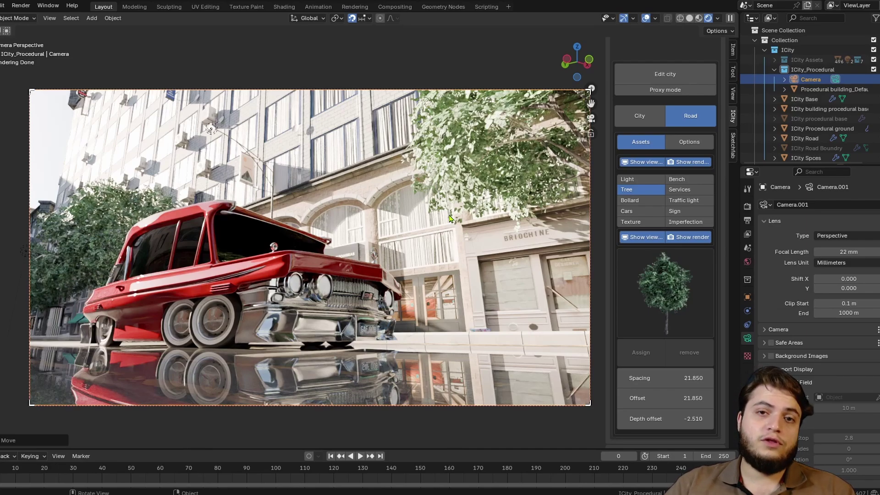
Move the camera along X and tilt it into a low dramatic angle
key(g)
key(x)
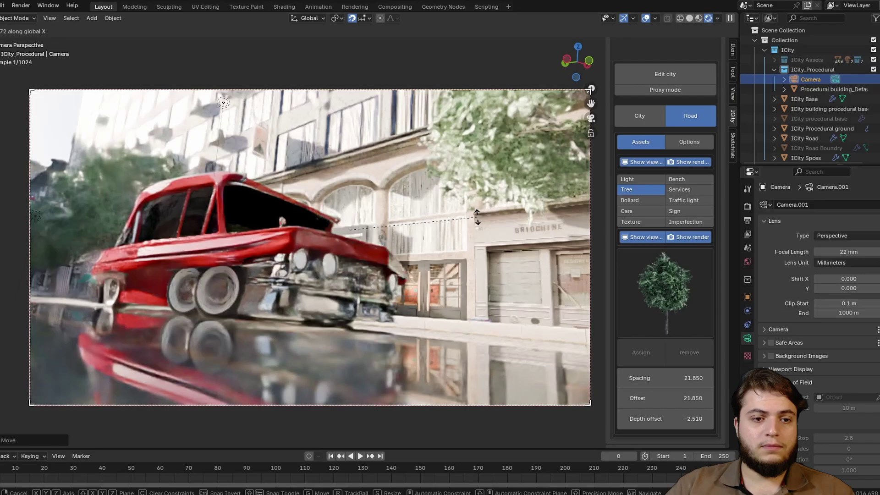
click(476, 207)
key(r)
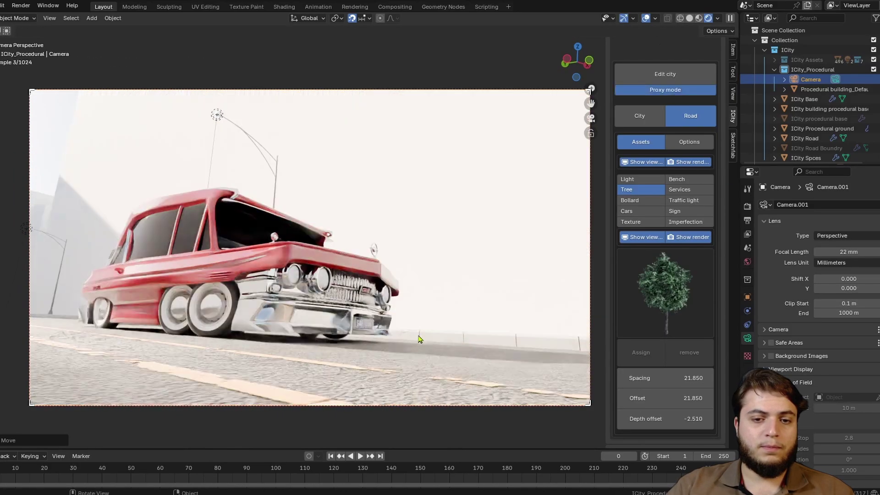
click(385, 317)
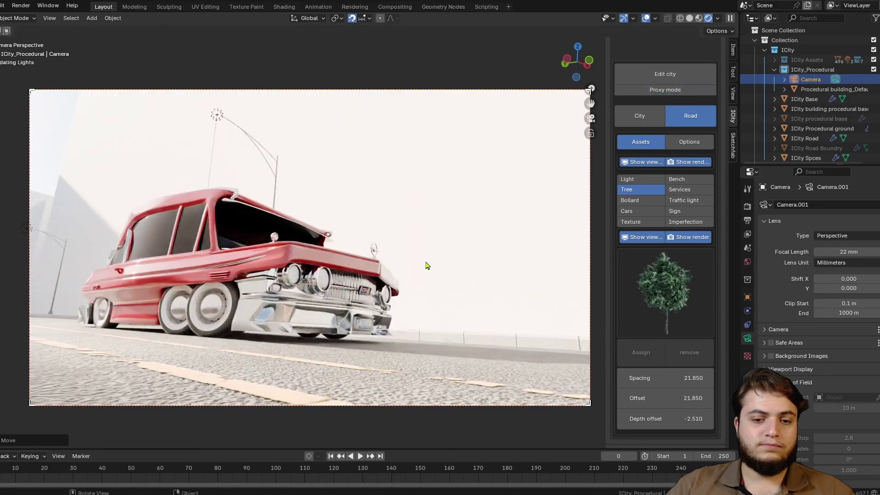
key(g)
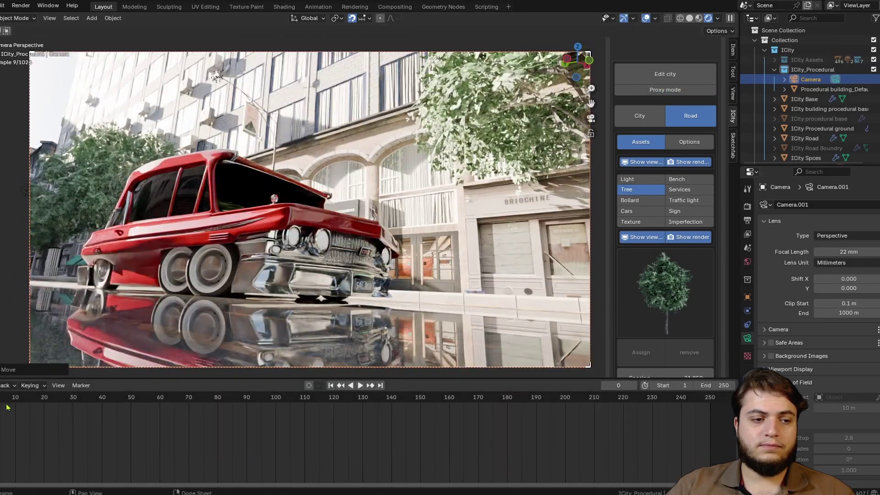
Select the red car and move it along the Y axis
click(320, 278)
right_click(320, 278)
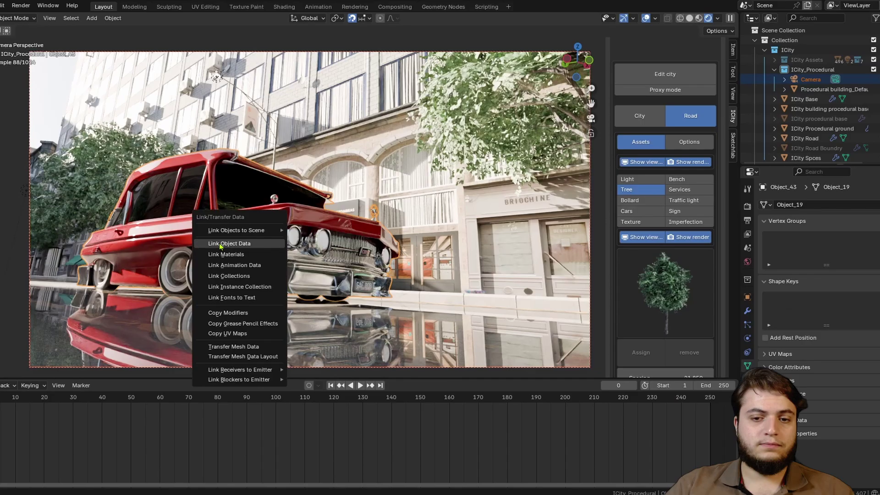
key(Escape)
key(g)
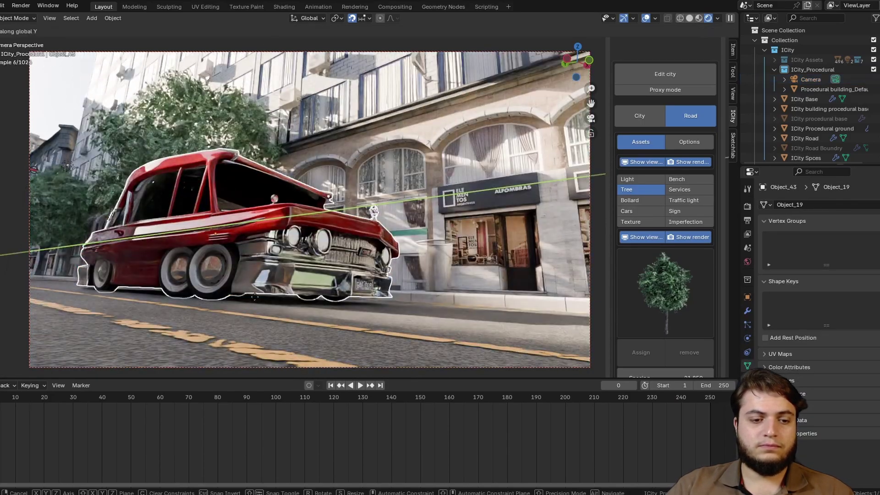
key(y)
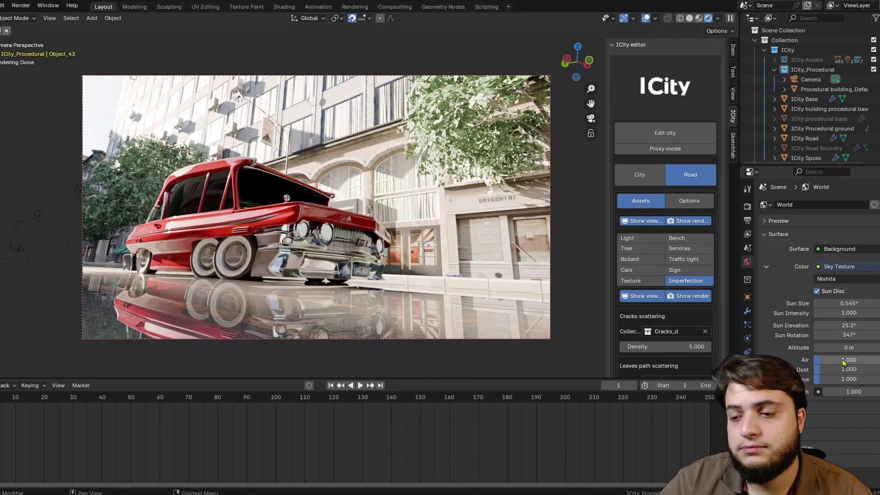
Raise the Sky Texture Air density to about 1.95, then view in solid shading
drag(835, 360, 859, 359)
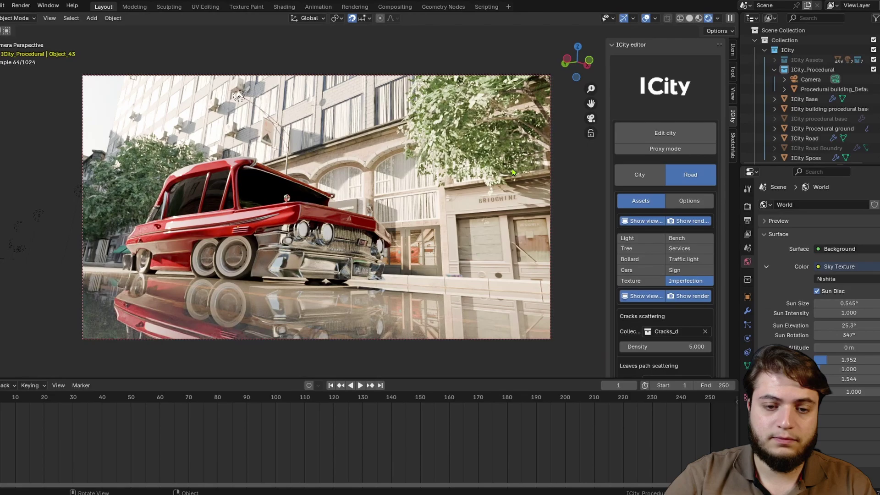
click(691, 18)
Render the final image of the tilted street shot with F12
key(F12)
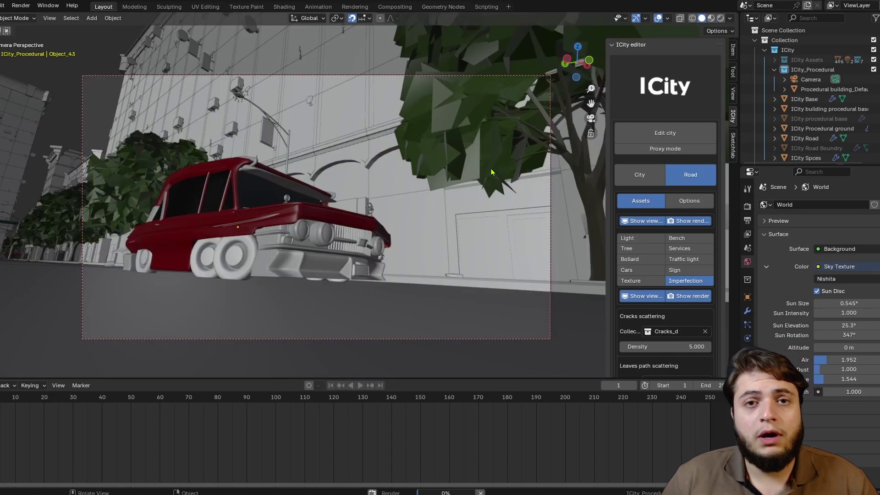